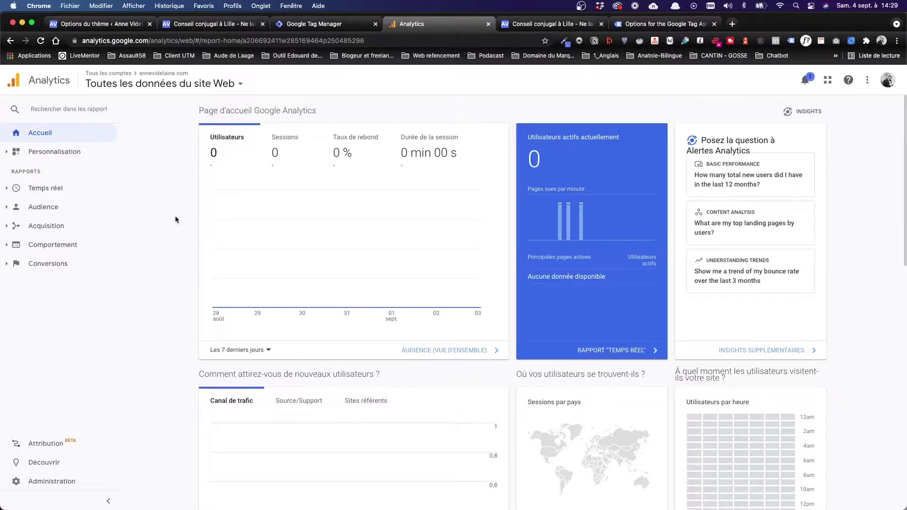
Switch the Analytics view to the website's GA4 property in the first account.
left_click(163, 85)
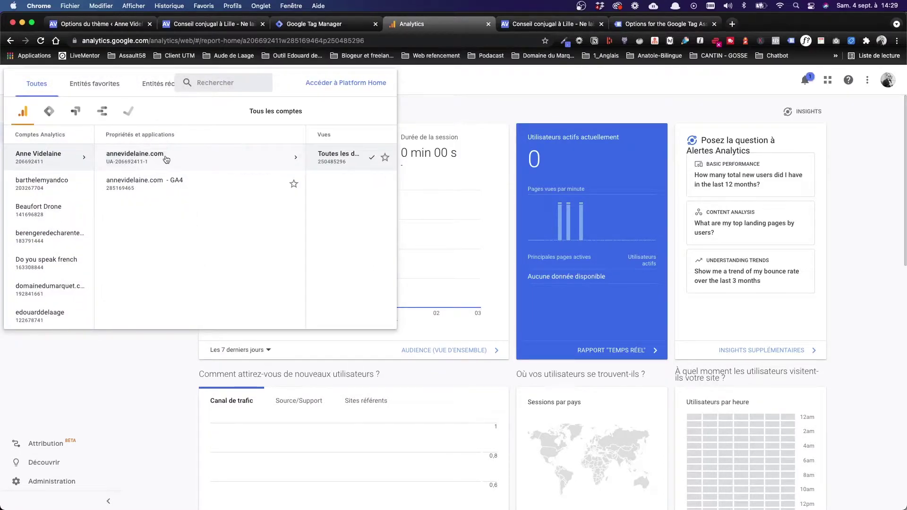
left_click(65, 161)
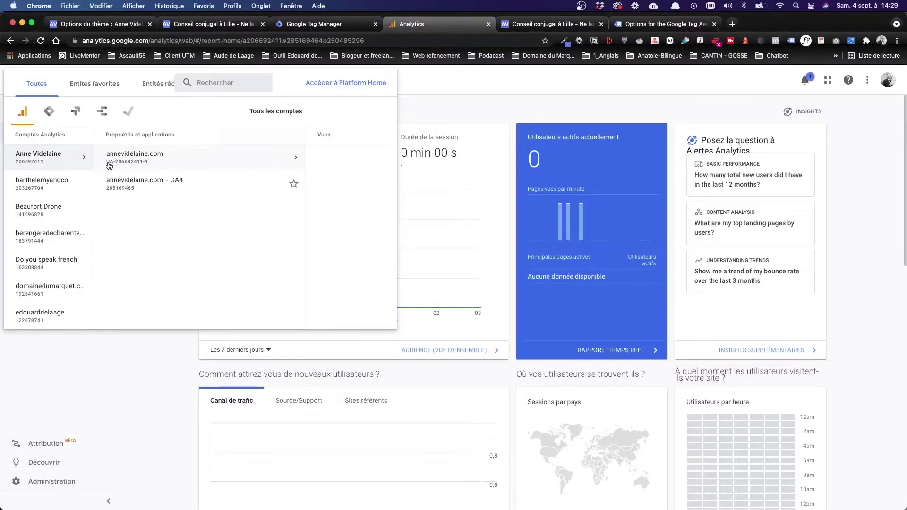
left_click(160, 183)
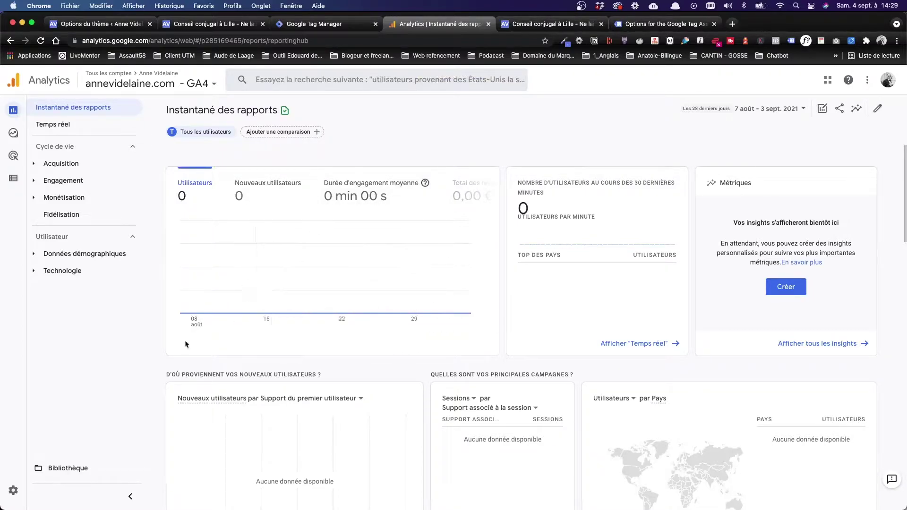
Open the details of the website's web data stream in the GA4 property's administration, dismissing the admin settings introduction.
mouse_move(14, 489)
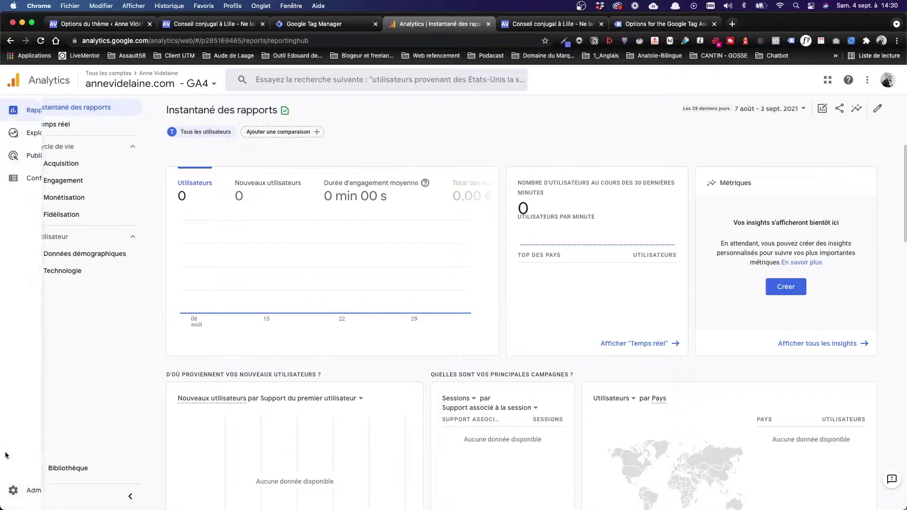
left_click(16, 490)
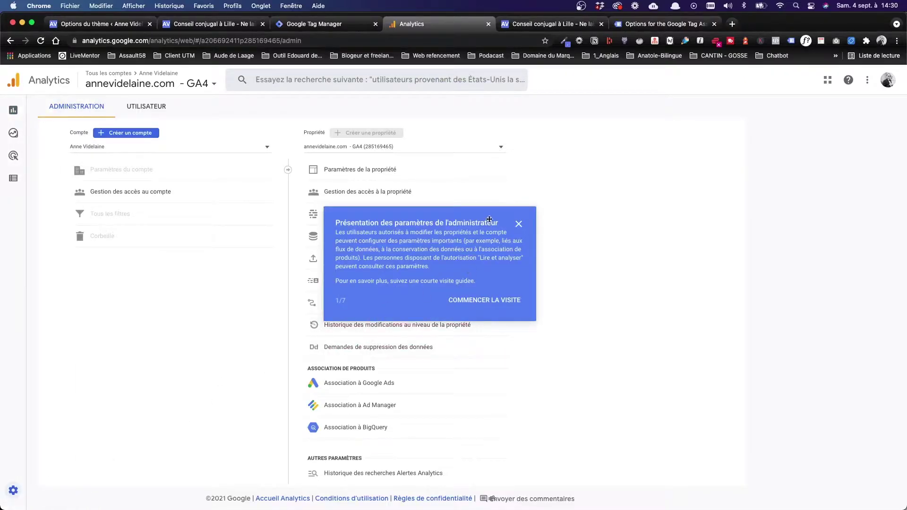
left_click(518, 223)
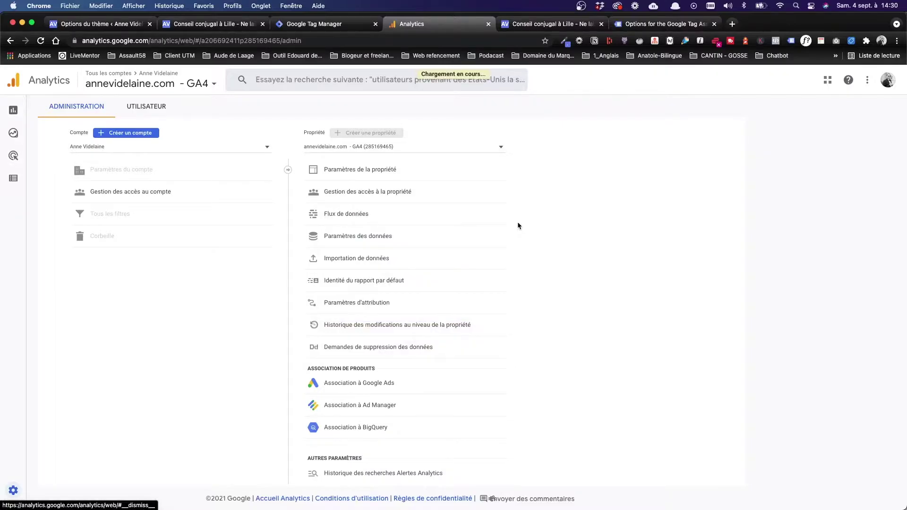
left_click(339, 215)
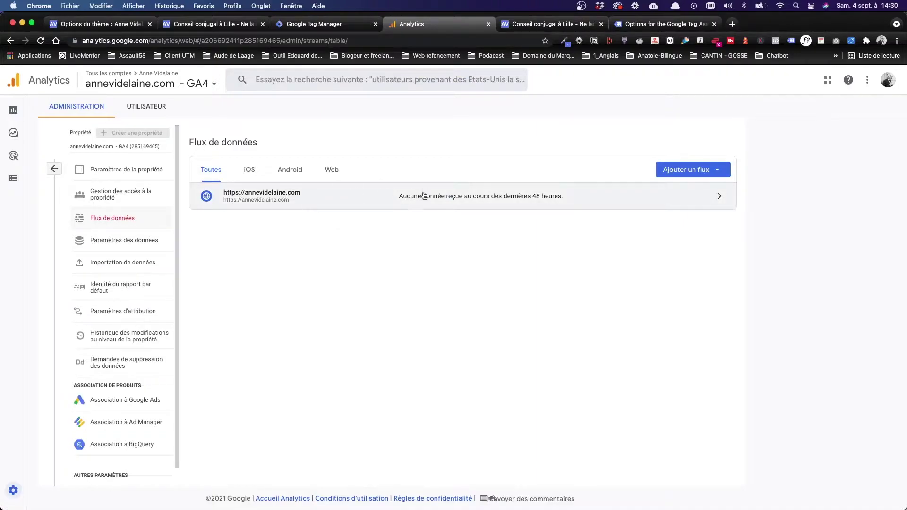
left_click(372, 198)
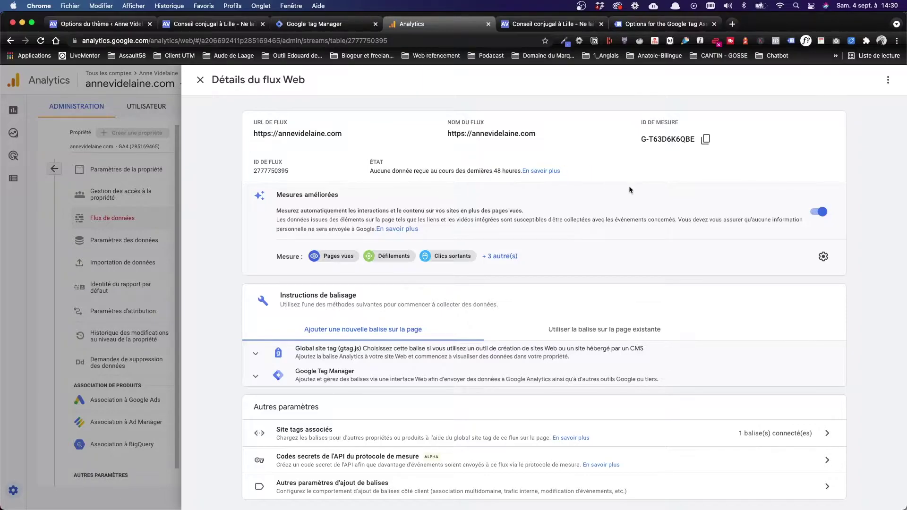
Expand the Google Tag Manager tagging instructions and copy the web stream's measurement ID.
left_click_drag(641, 137, 700, 144)
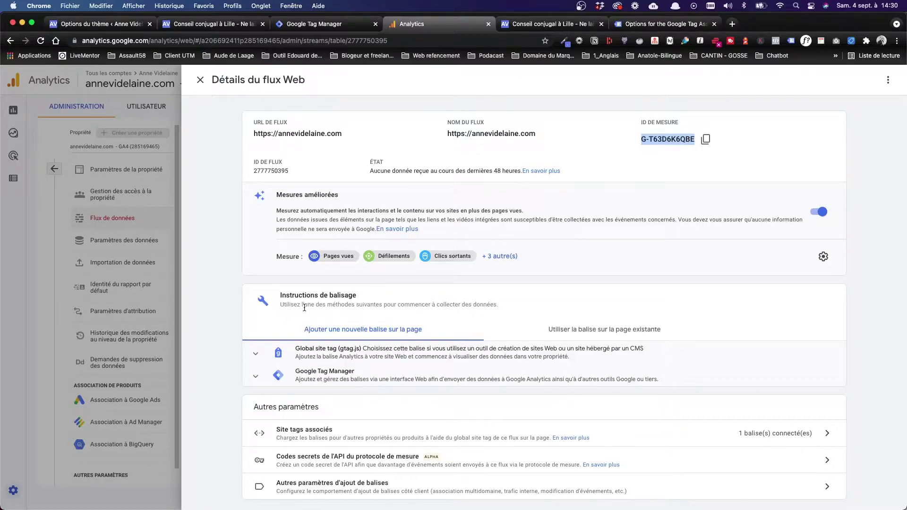
left_click(325, 381)
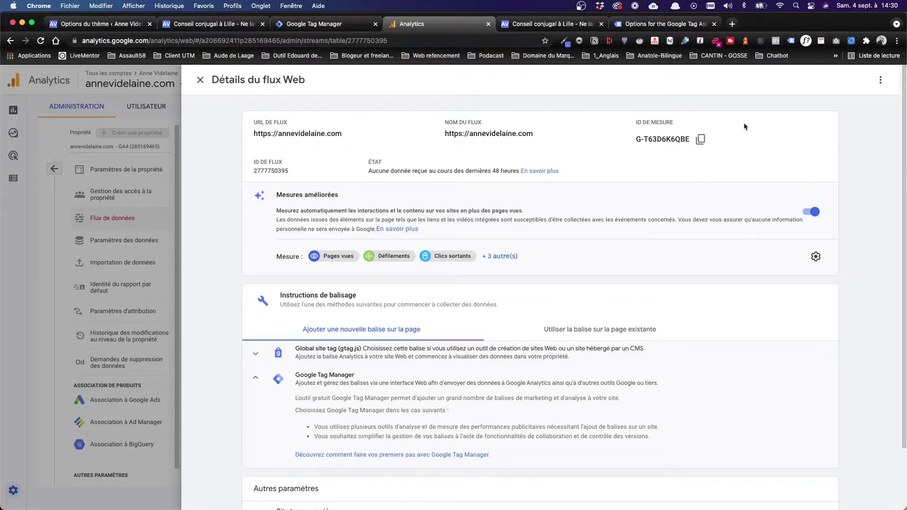
left_click(700, 140)
Switch to Google Tag Manager and start a new tag named "Google Analytics - GA4".
left_click(290, 25)
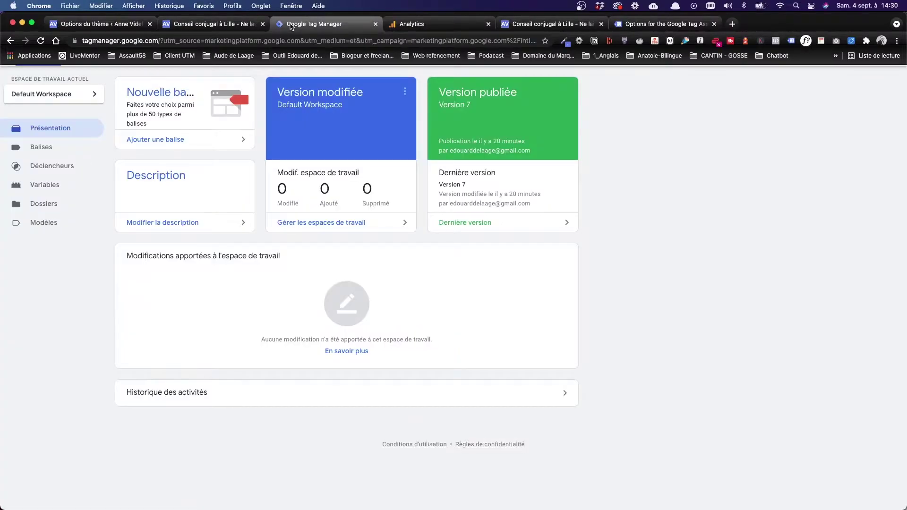
left_click(42, 147)
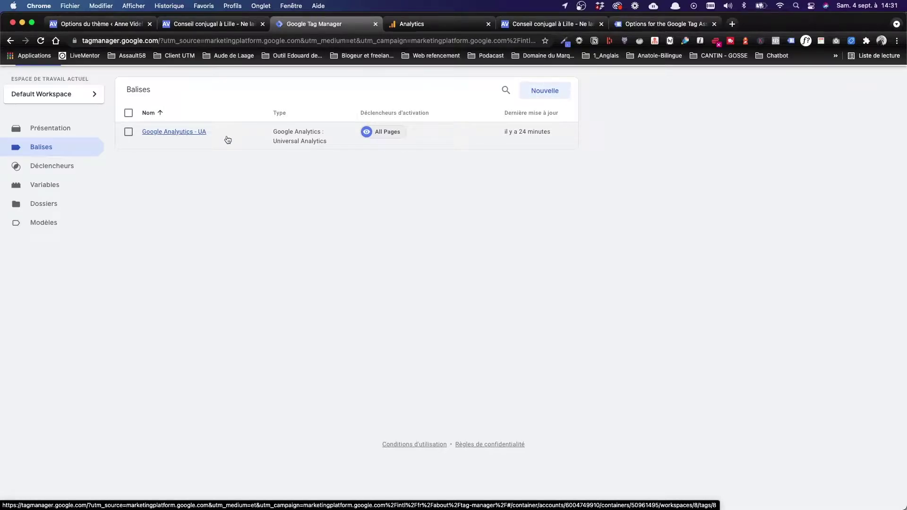
left_click(540, 92)
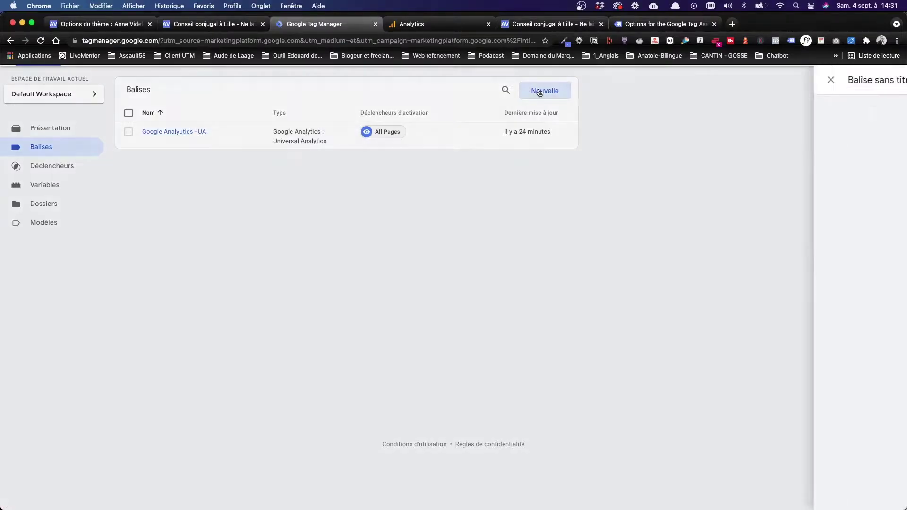
left_click(310, 83)
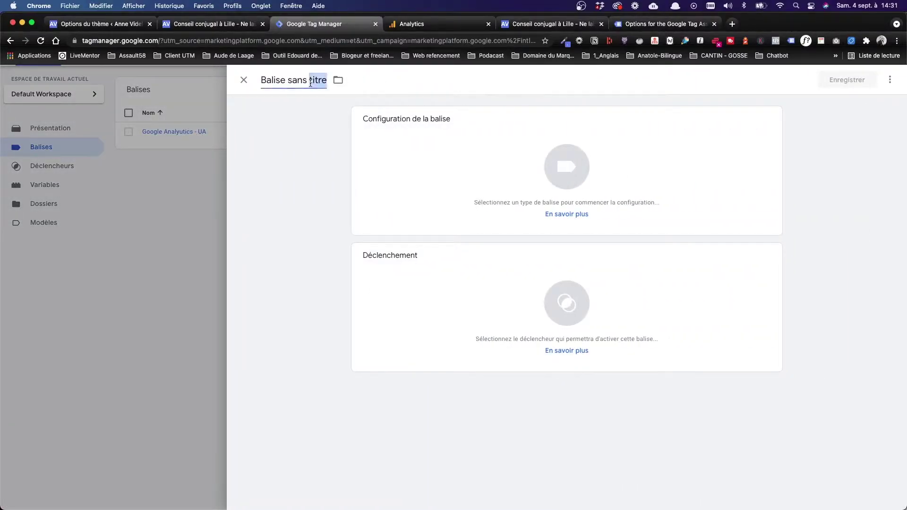
type("Google Analytic")
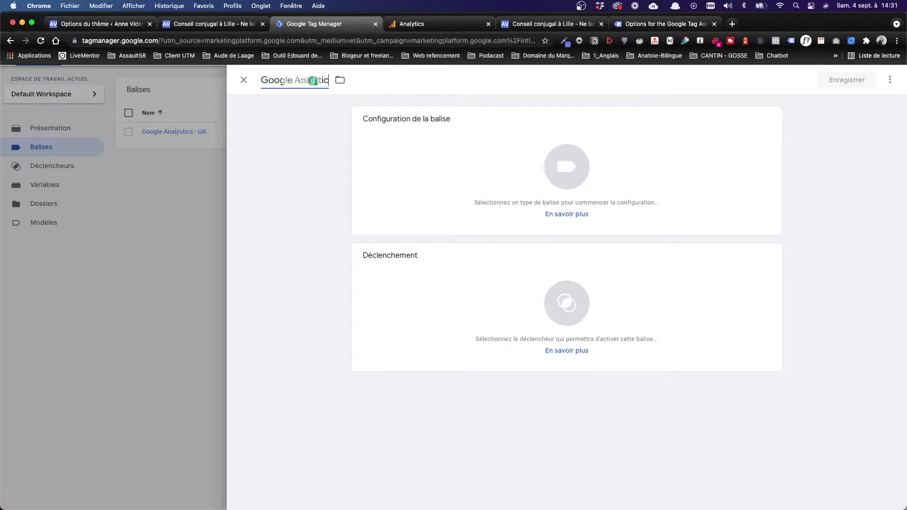
type("s - GA4")
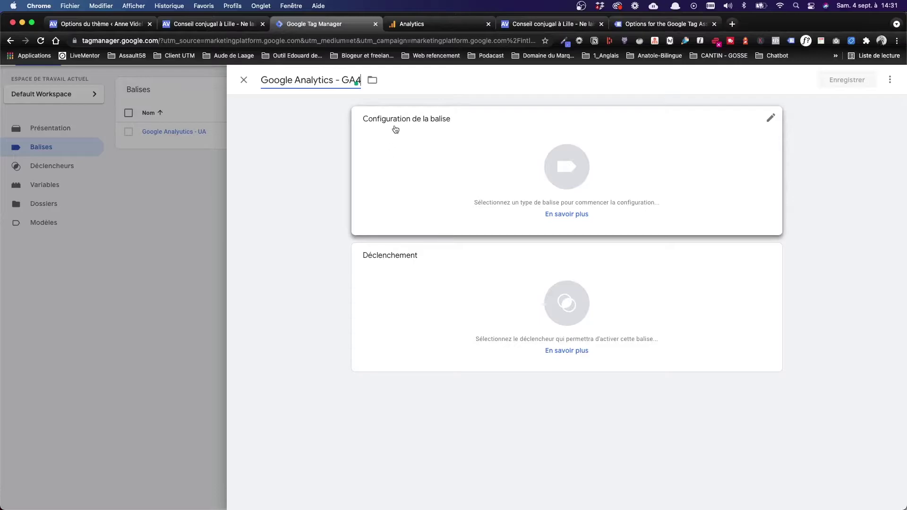
Set the tag type to Google Analytics : Configuration GA4, paste the copied measurement ID, and compare it with the Analytics stream.
left_click(545, 167)
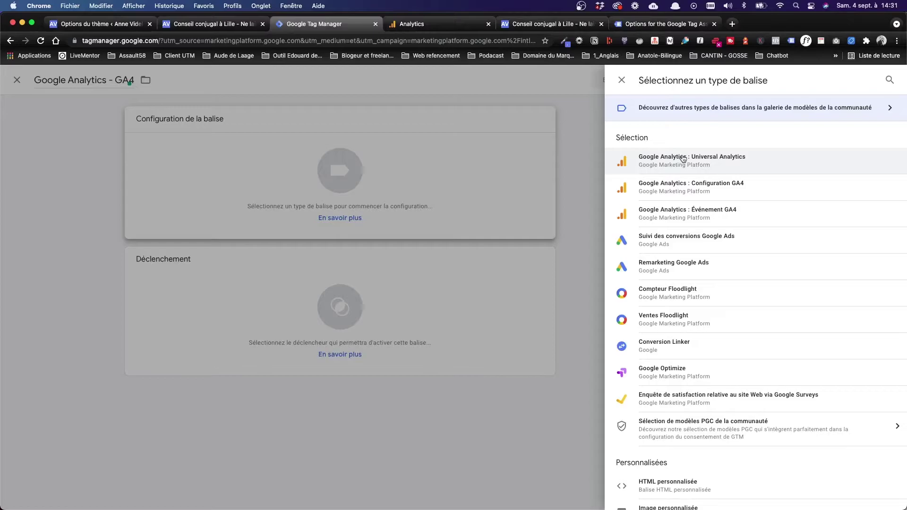
left_click(698, 184)
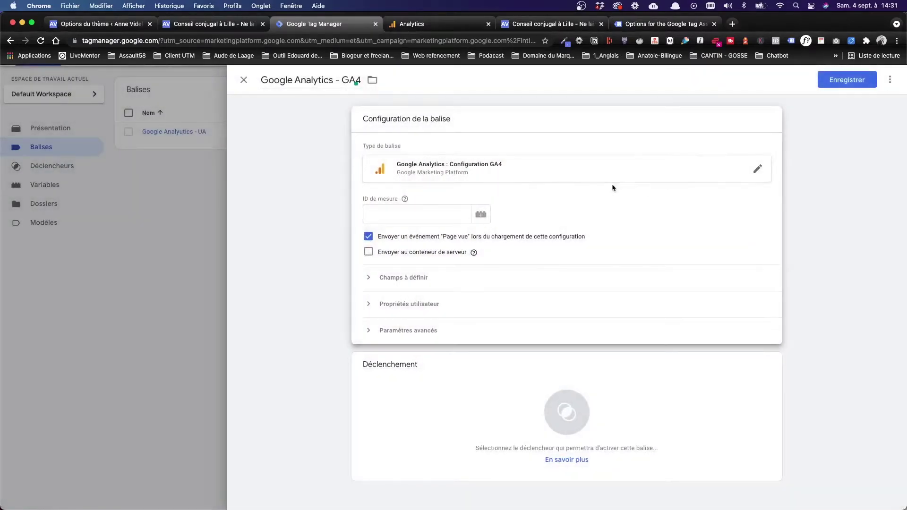
left_click(391, 208)
key("super+v")
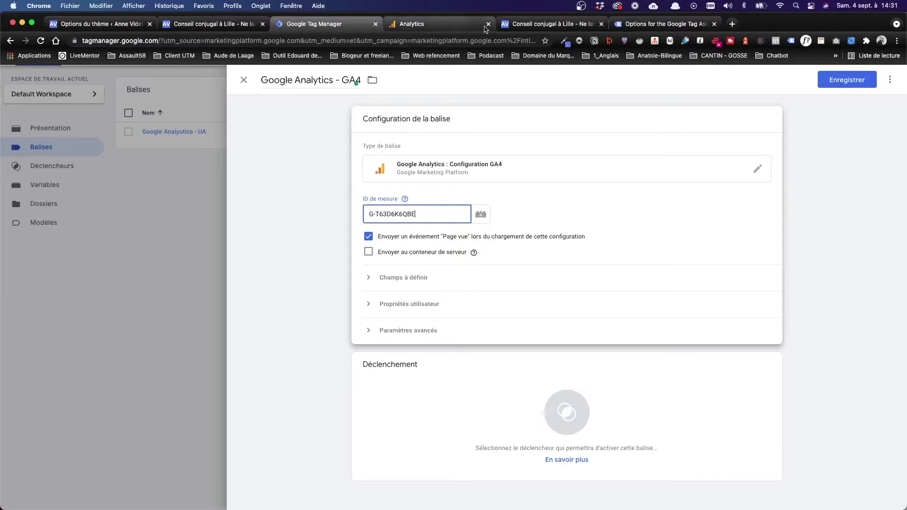
left_click(443, 26)
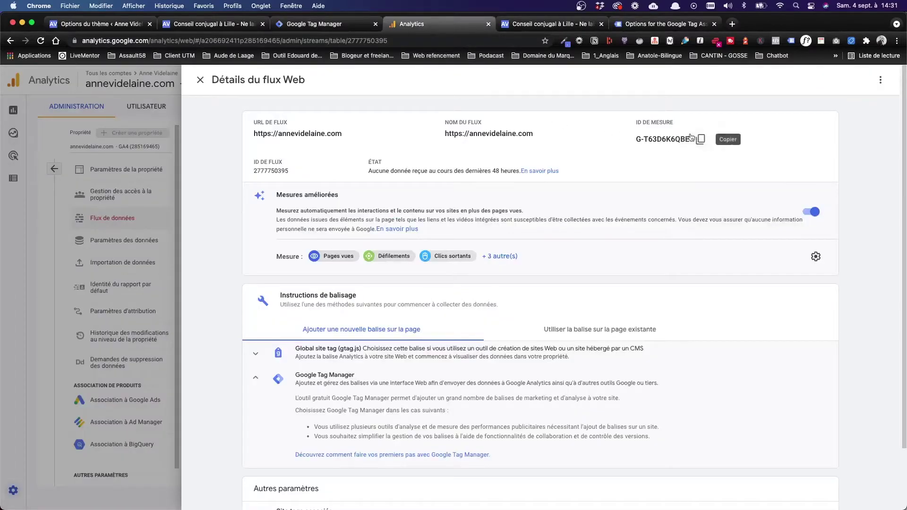
left_click(314, 23)
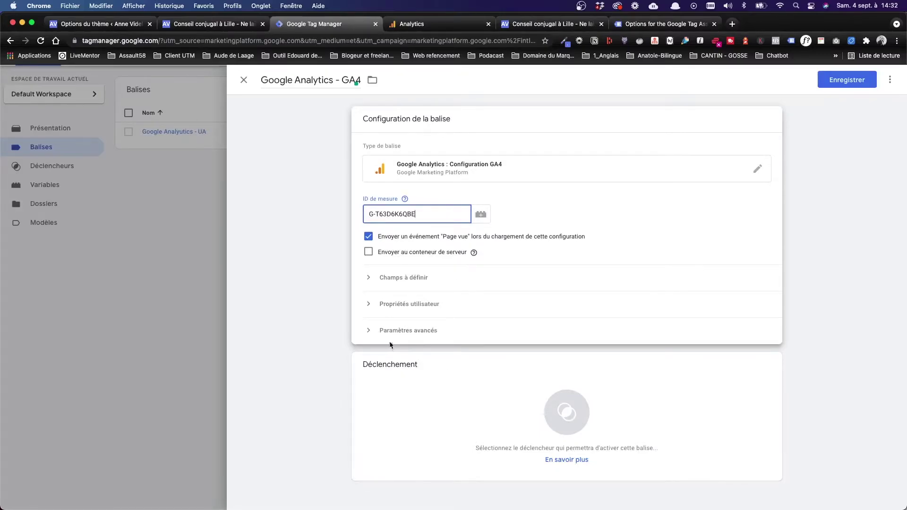
Assign the All Pages trigger to the GA4 tag and save the tag.
left_click(558, 411)
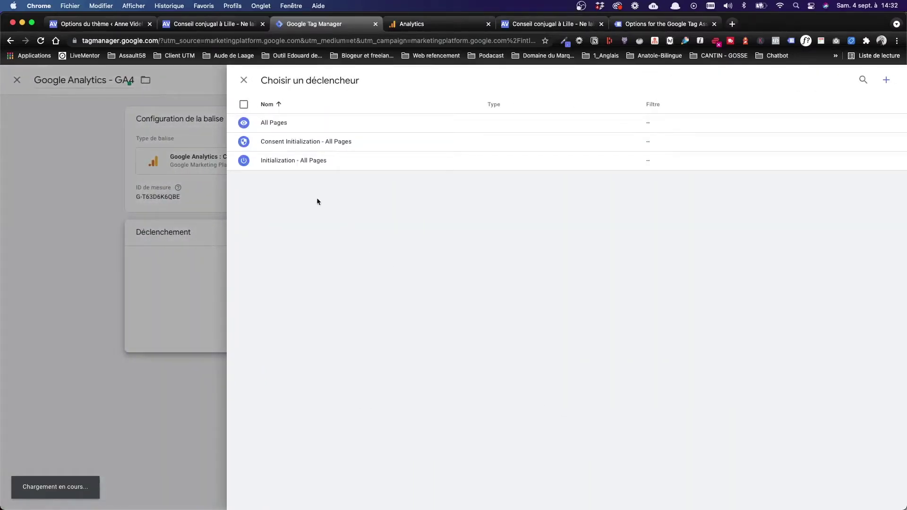
left_click(281, 124)
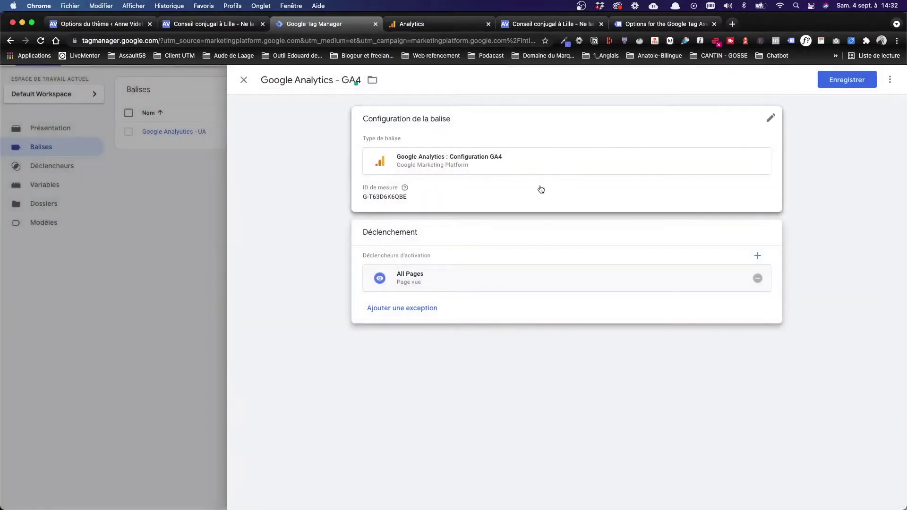
left_click(854, 76)
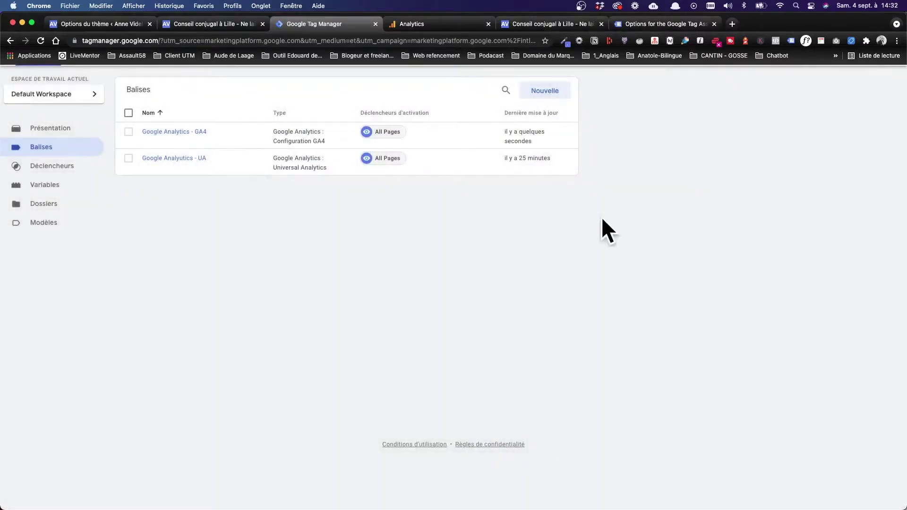
Preview the container by connecting Tag Assistant to the website's home page with the debug signal included.
scroll(658, 213, "up", 2)
scroll(658, 214, "down", 1)
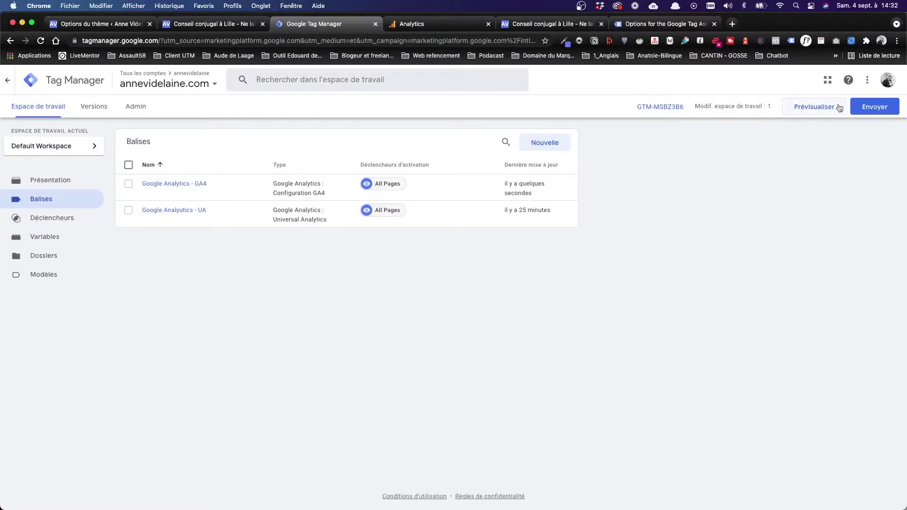
left_click(823, 111)
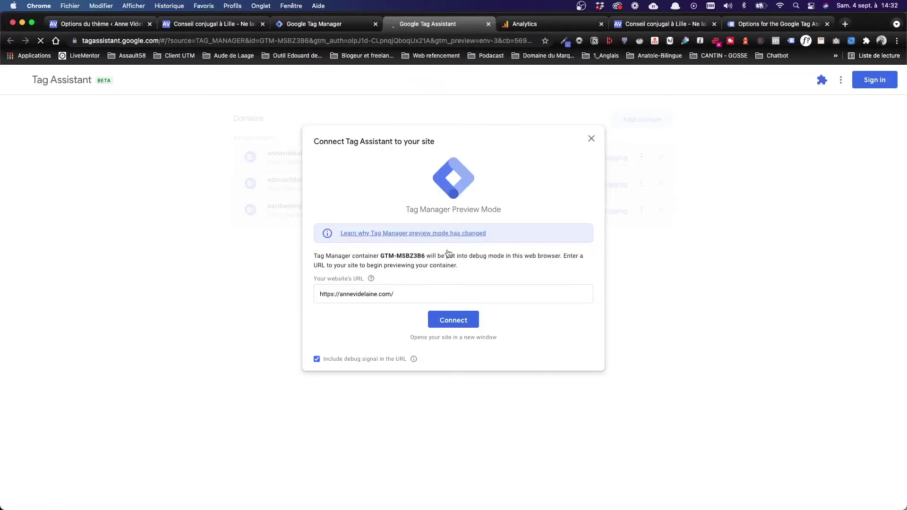
triple_click(347, 292)
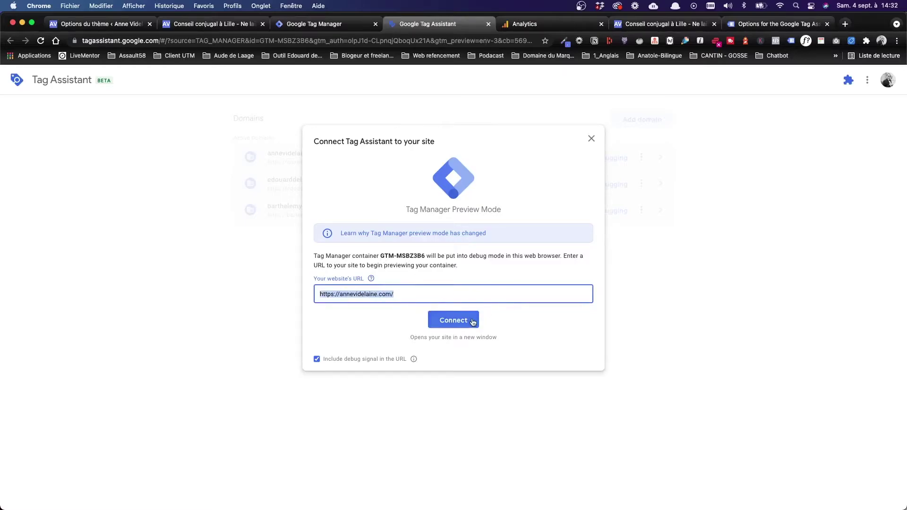
left_click(446, 319)
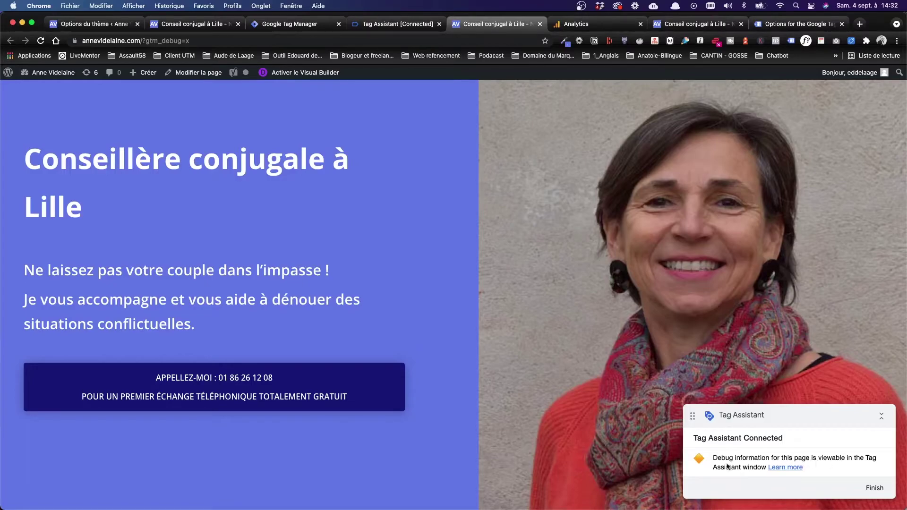
Continue to the Tag Assistant summary and examine the details of the fired Google Analytics - GA4 tag.
left_click(399, 24)
left_click(461, 246)
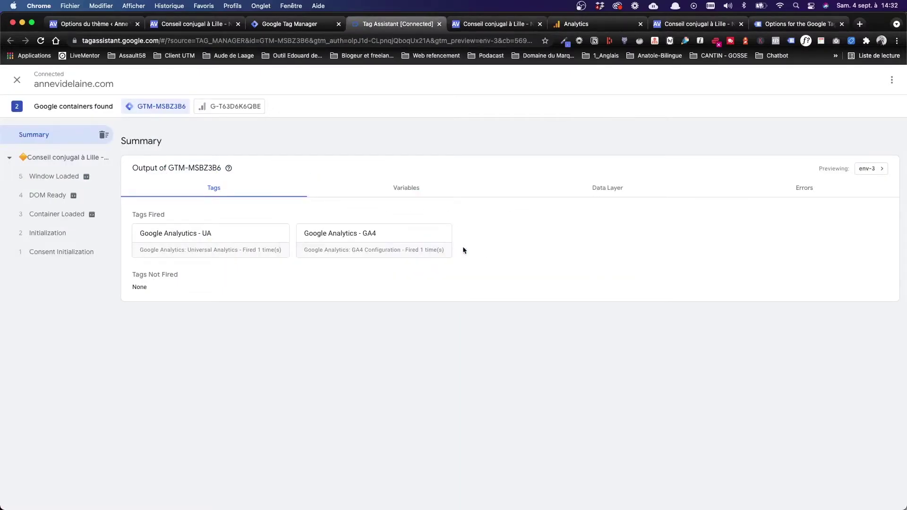
left_click(329, 235)
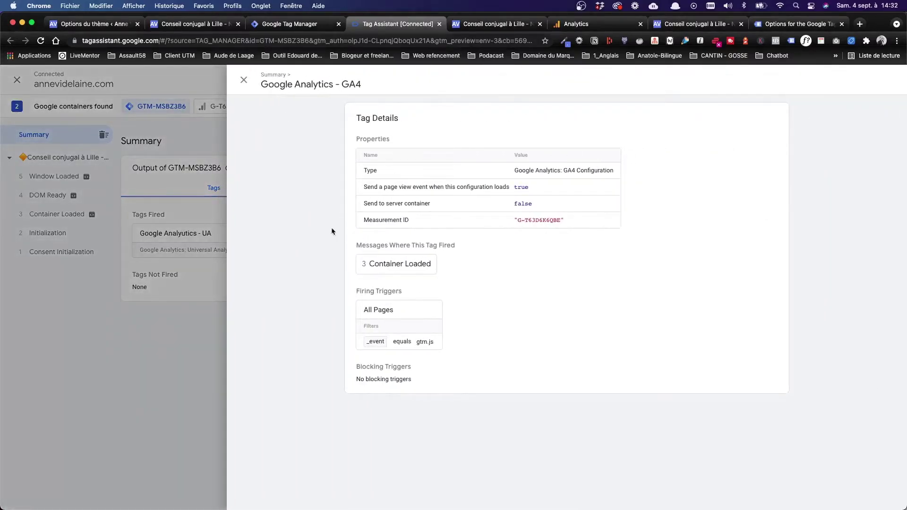
left_click(245, 80)
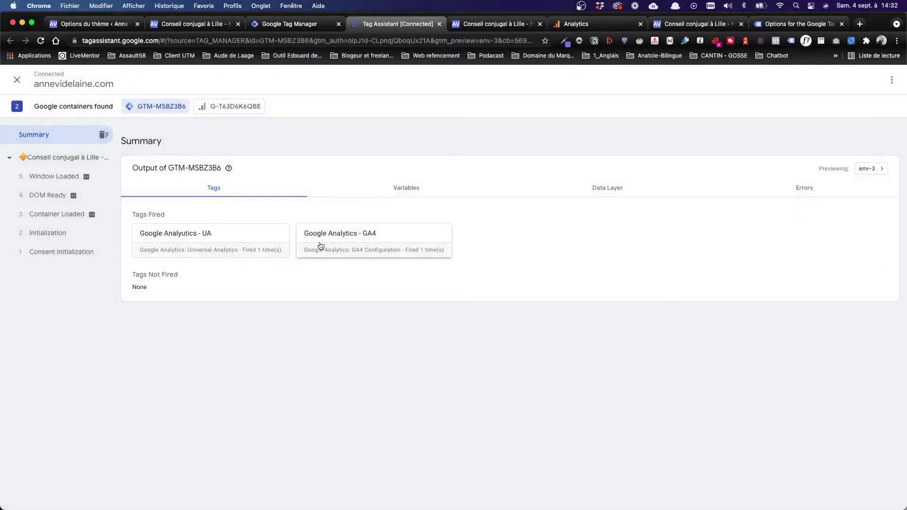
left_click(328, 242)
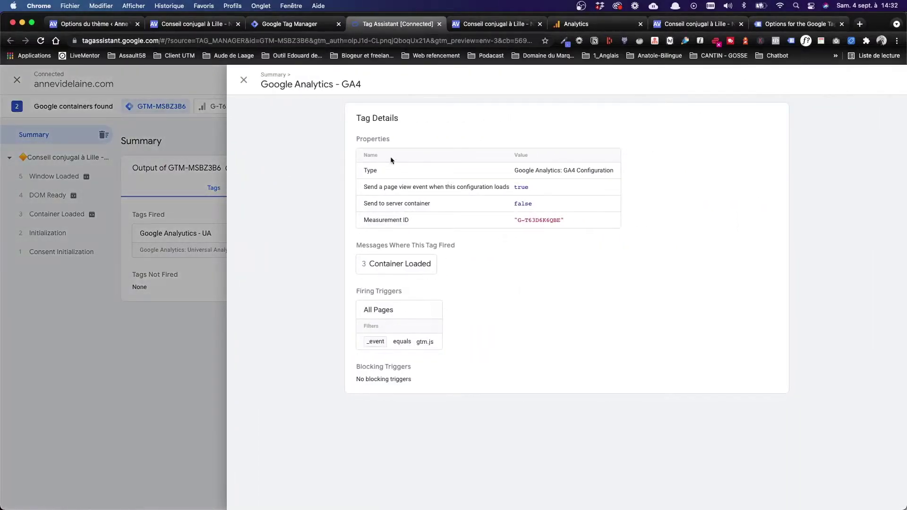
left_click(242, 80)
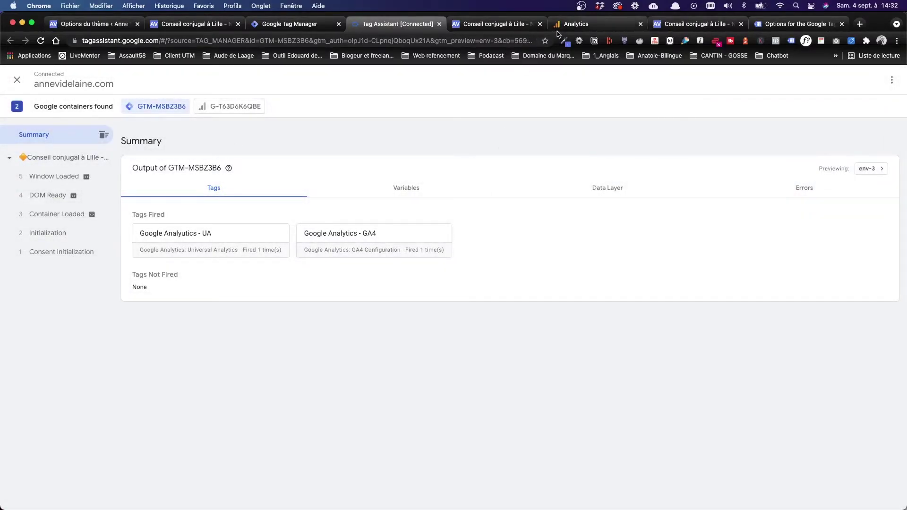
Switch to Analytics, leave the web stream details, and open the Temps réel report for the GA4 property.
left_click(560, 26)
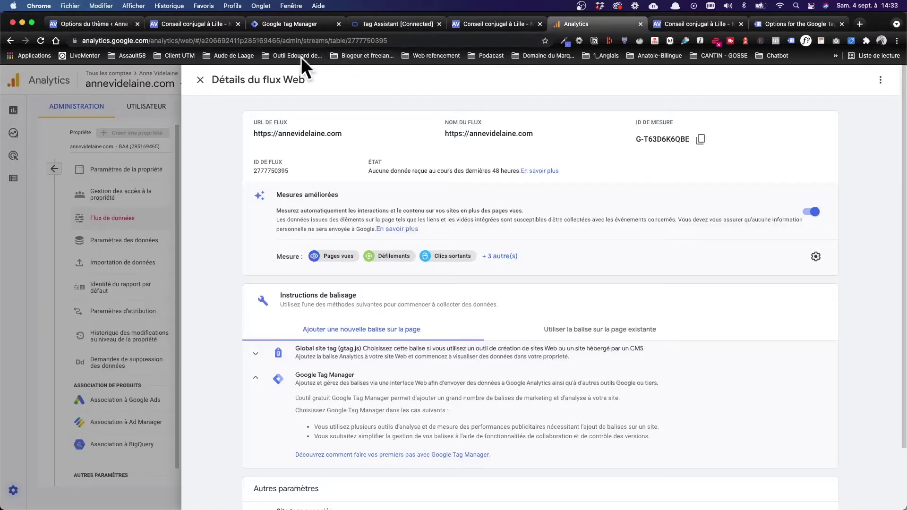
left_click(199, 83)
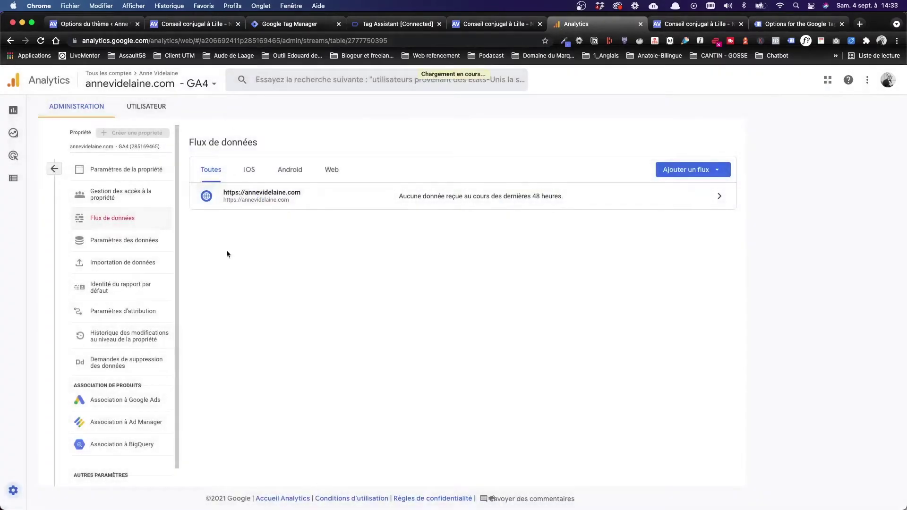
left_click(13, 113)
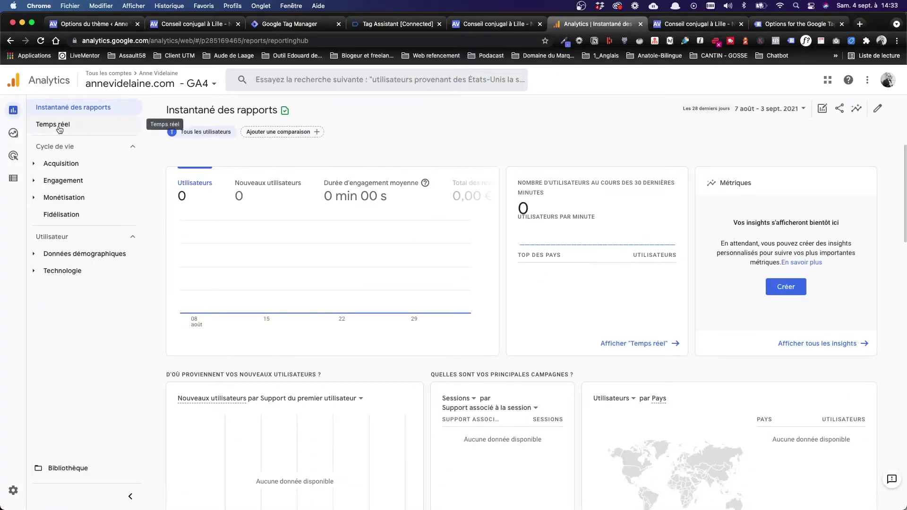
left_click(59, 127)
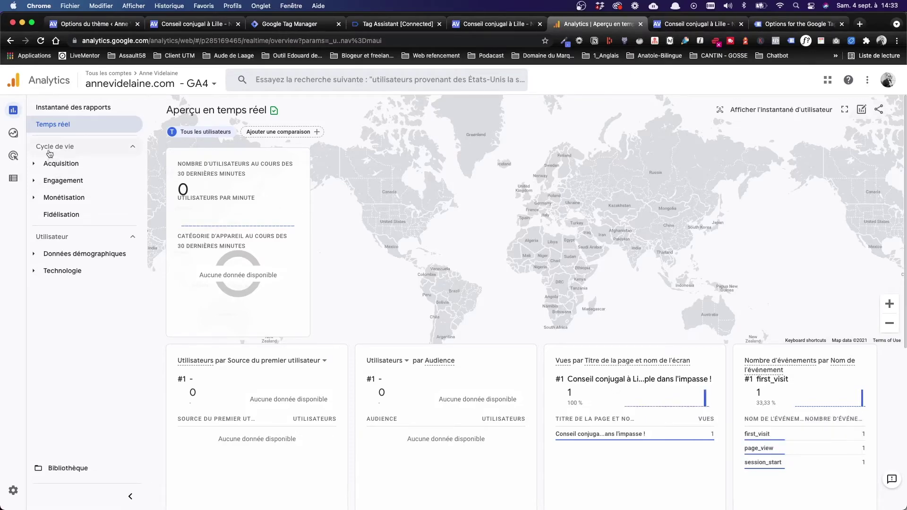
left_click(61, 163)
Close the website's debug page and the Tag Assistant page to end the preview session.
left_click(418, 25)
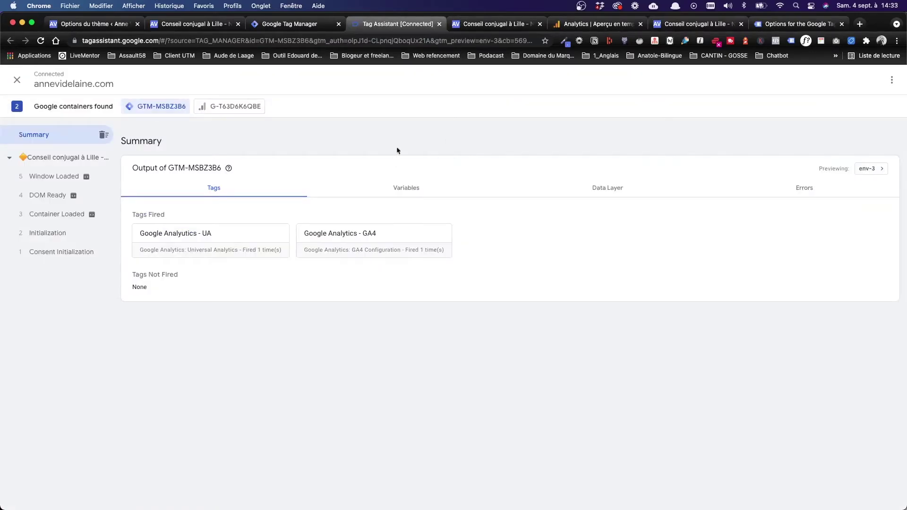
left_click(524, 29)
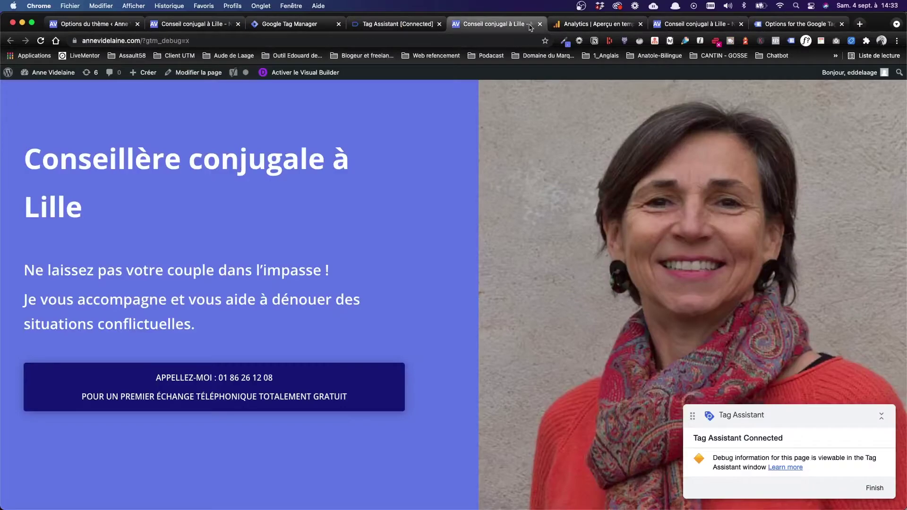
left_click(539, 25)
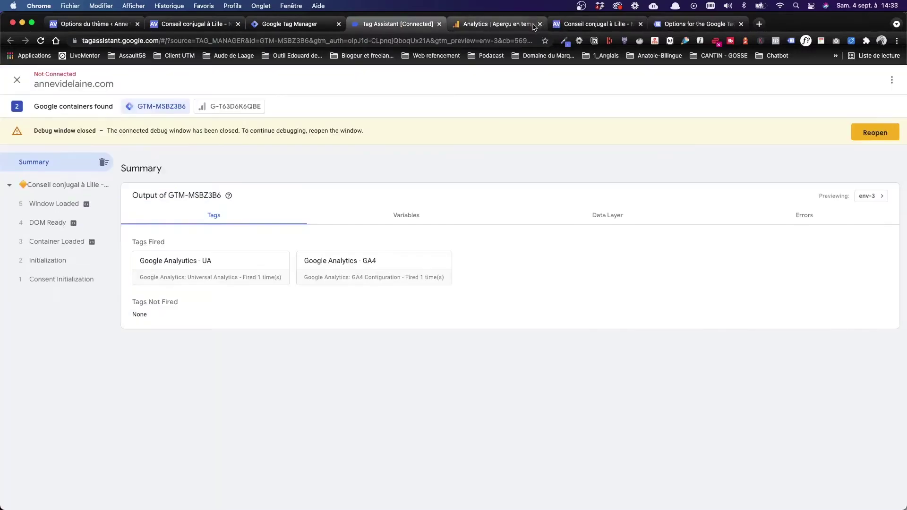
left_click(438, 24)
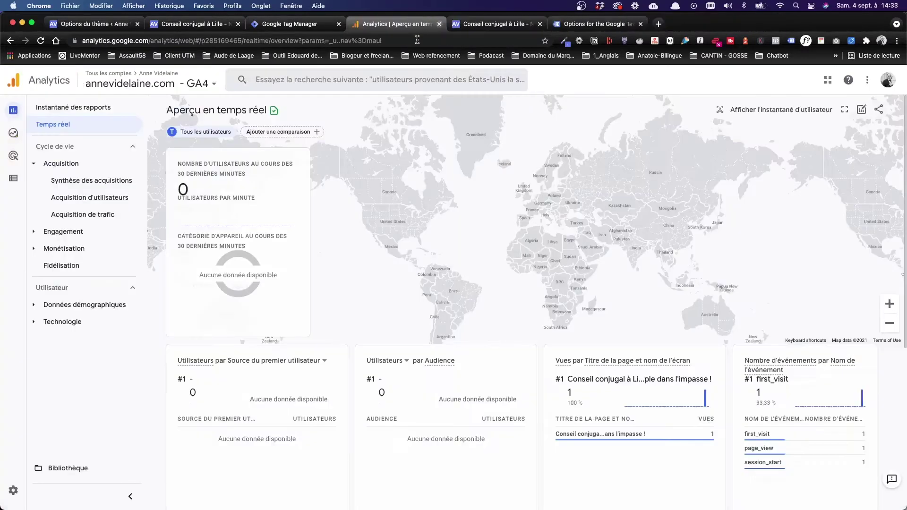
Publish the Tag Manager workspace changes to Live as a version named "Ajout de la balise Google Analytics GA4".
left_click(307, 27)
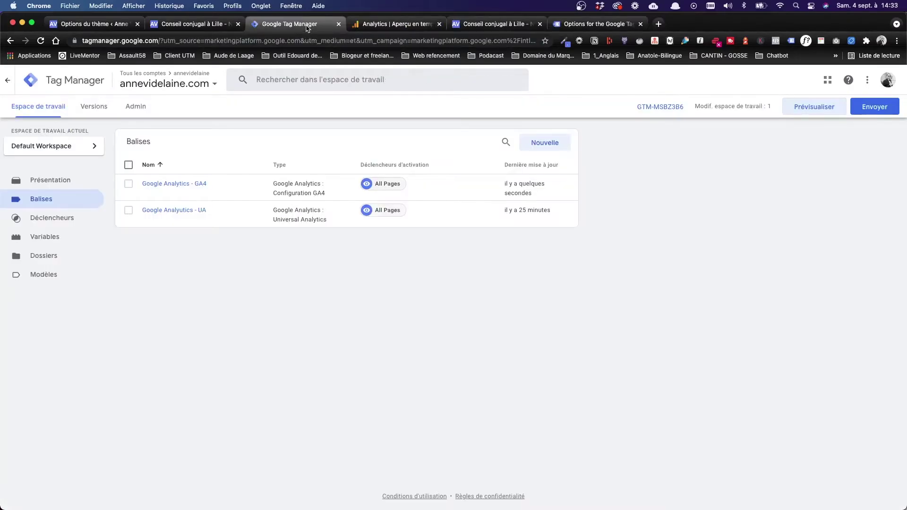
left_click(874, 107)
left_click(407, 188)
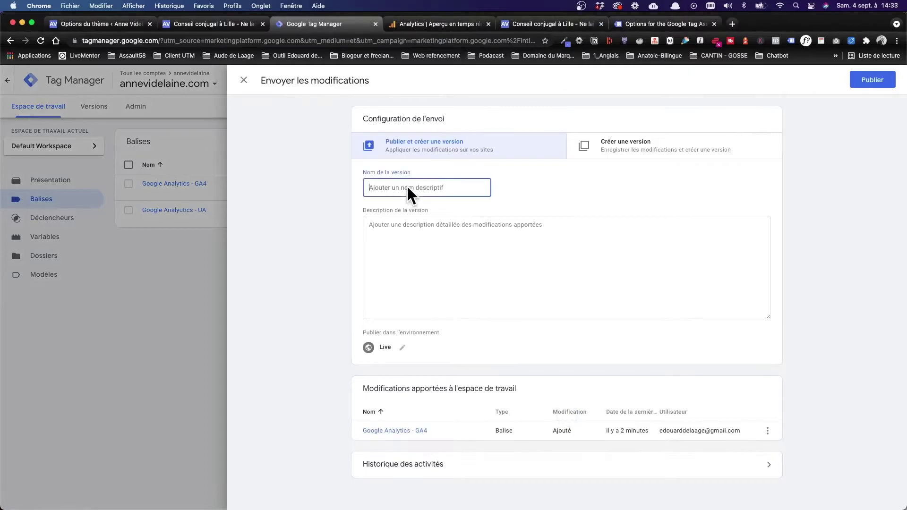
type("Ajout de la balise Google Analytics GA4")
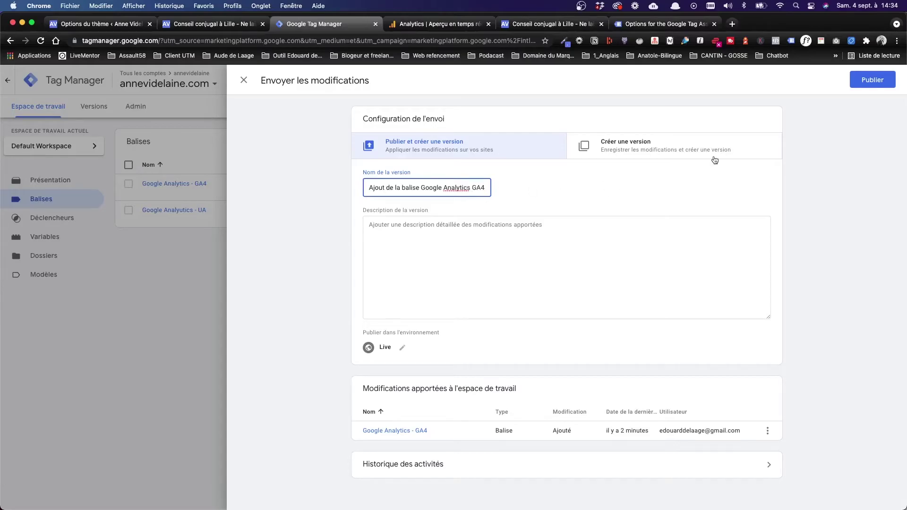
left_click(865, 81)
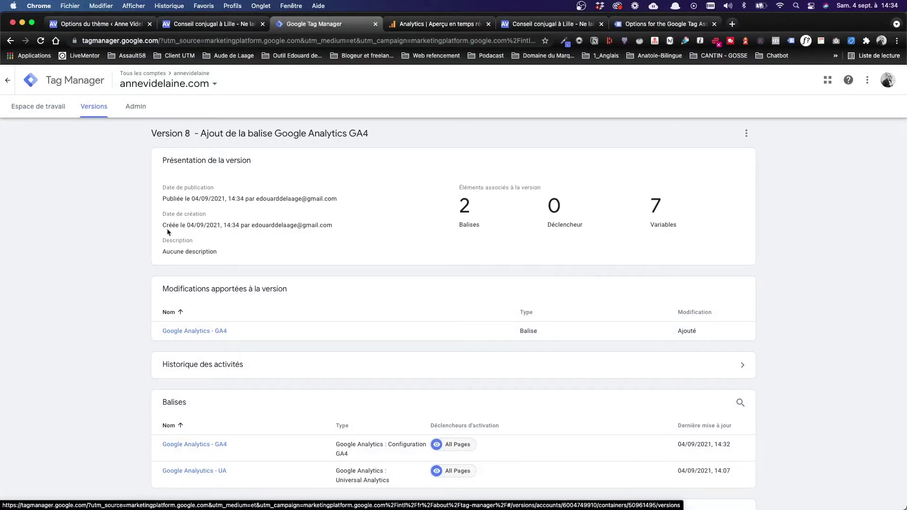
Load the website's home page in the private browsing window by removing politique-de-confidentialite/ from the address.
key("super+grave")
left_click_drag(146, 41, 326, 42)
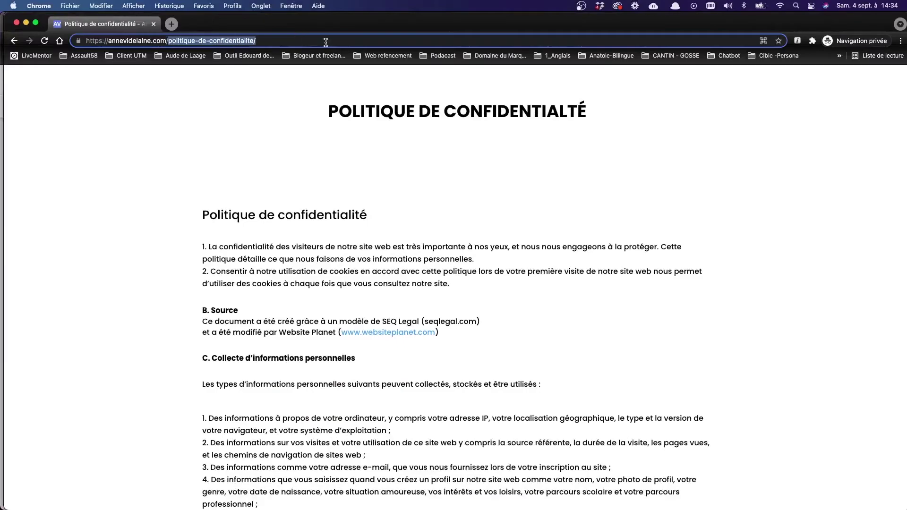
key("BackSpace")
key("Return")
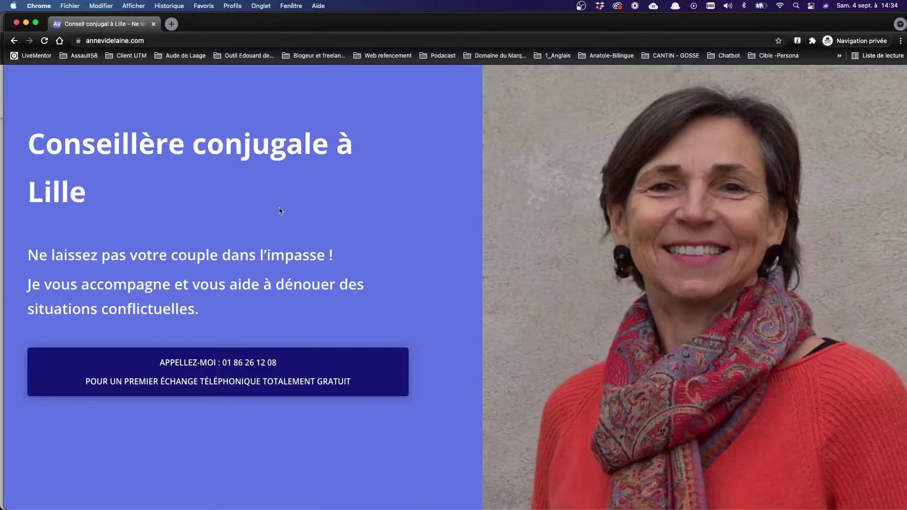
Return to Analytics and check the Instantané des rapports and Temps réel reports for the home page visit.
key("ctrl+Up")
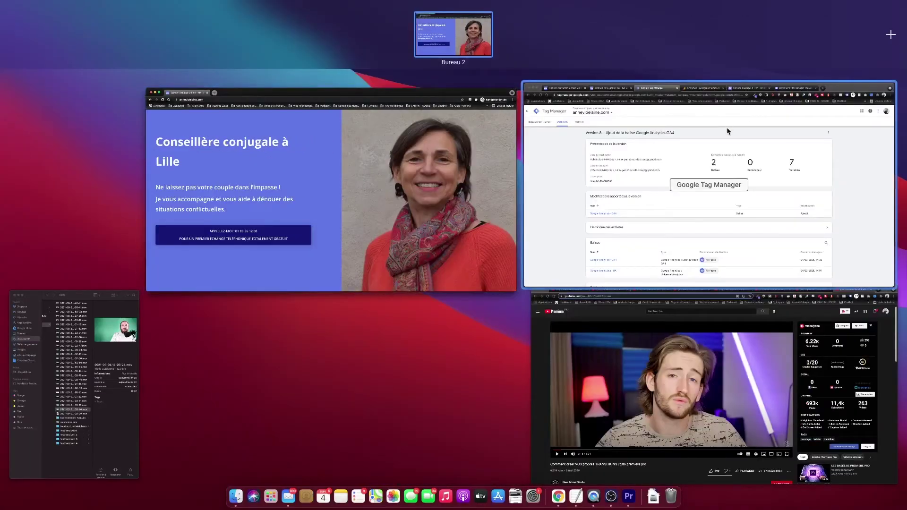
left_click(727, 131)
left_click(437, 24)
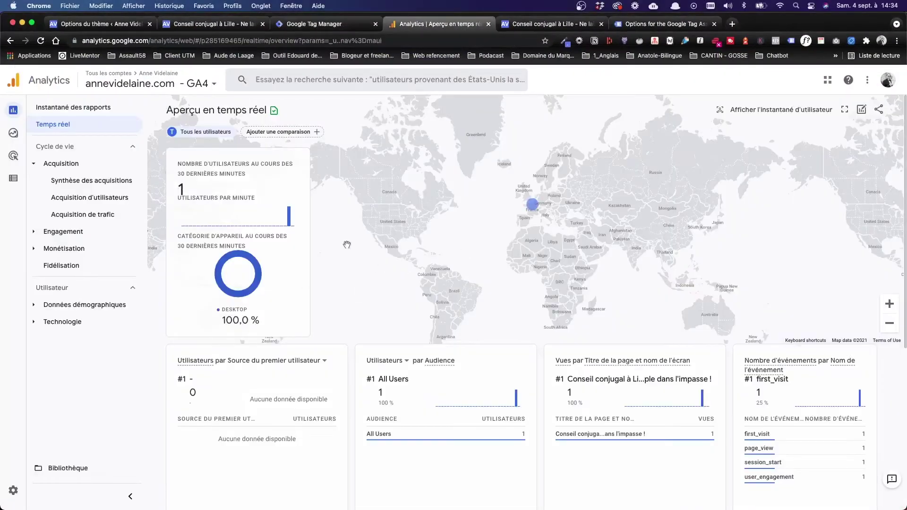
left_click(51, 125)
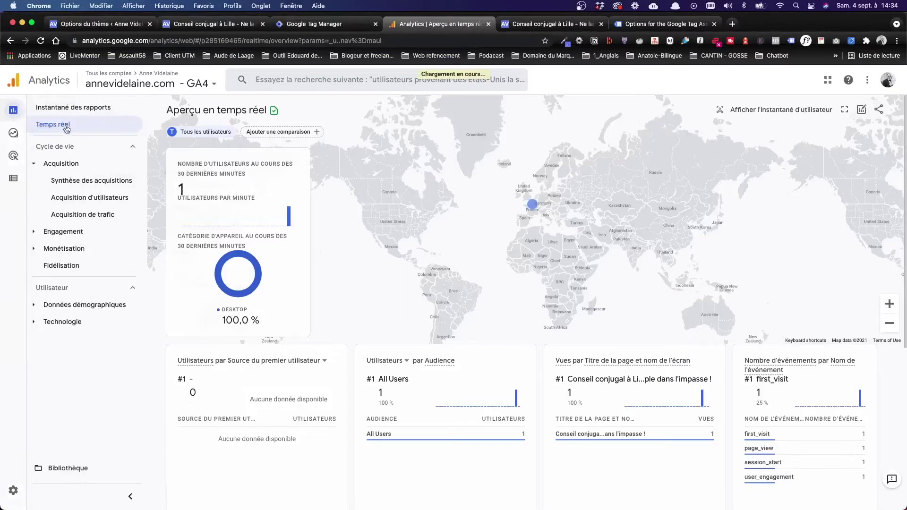
left_click(65, 165)
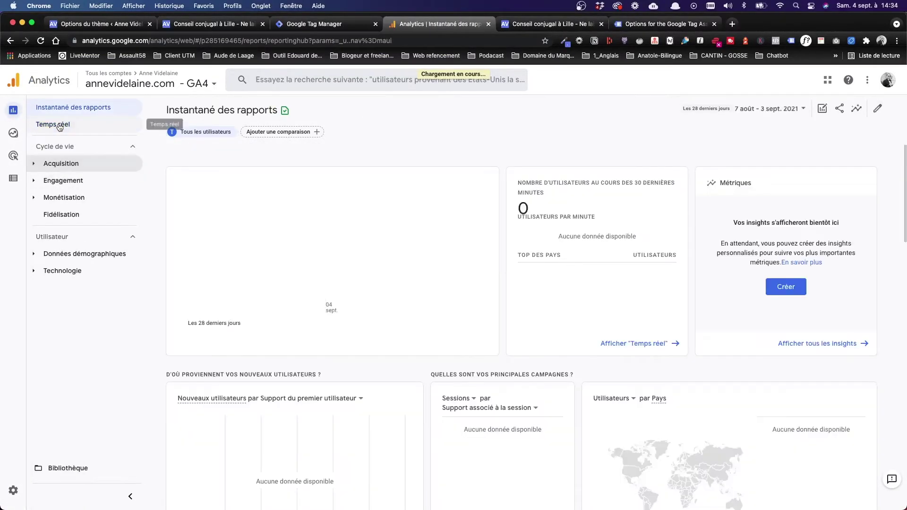
scroll(272, 198, "down", 1)
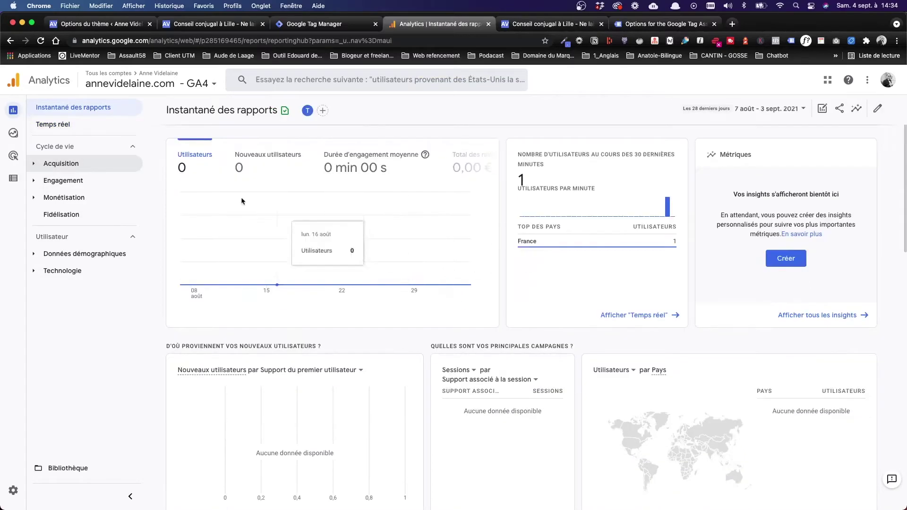
left_click(78, 126)
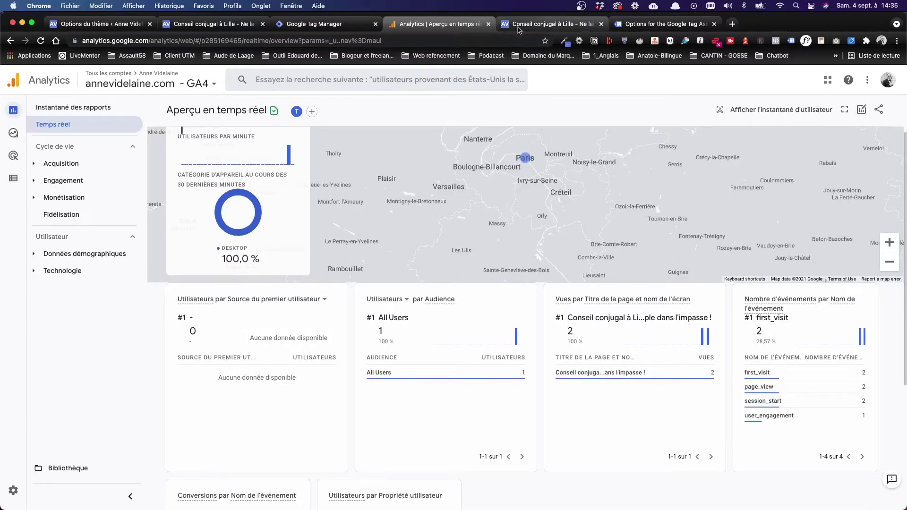
Return to the private browsing window and open the terms and privacy page linked in the home page's footer.
left_click(532, 30)
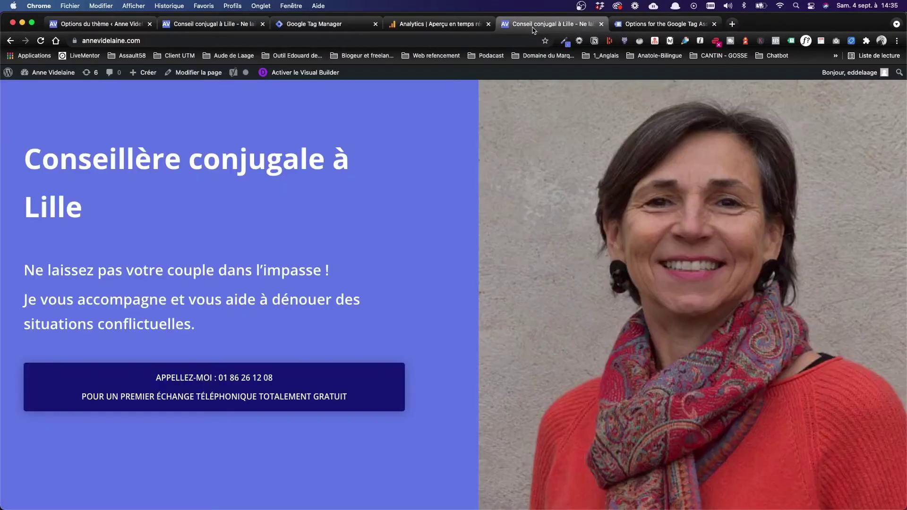
left_click(448, 26)
key("ctrl+Up")
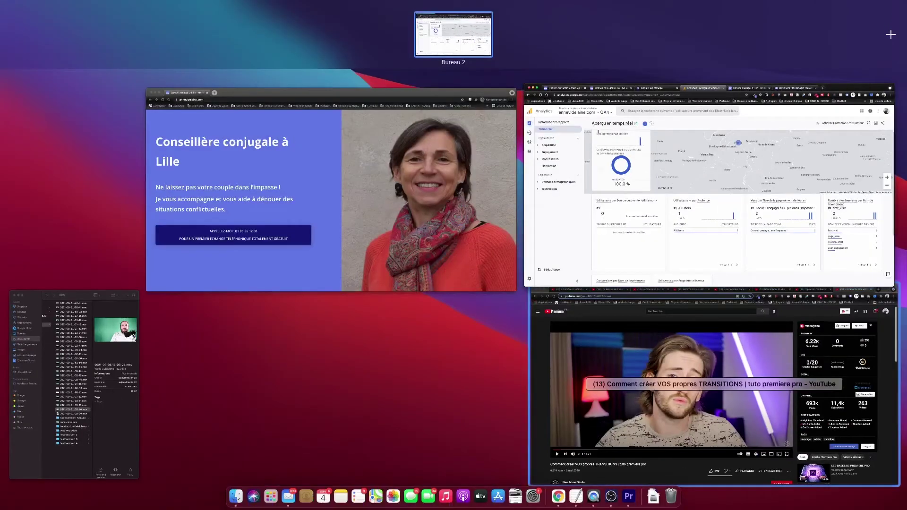
left_click(355, 188)
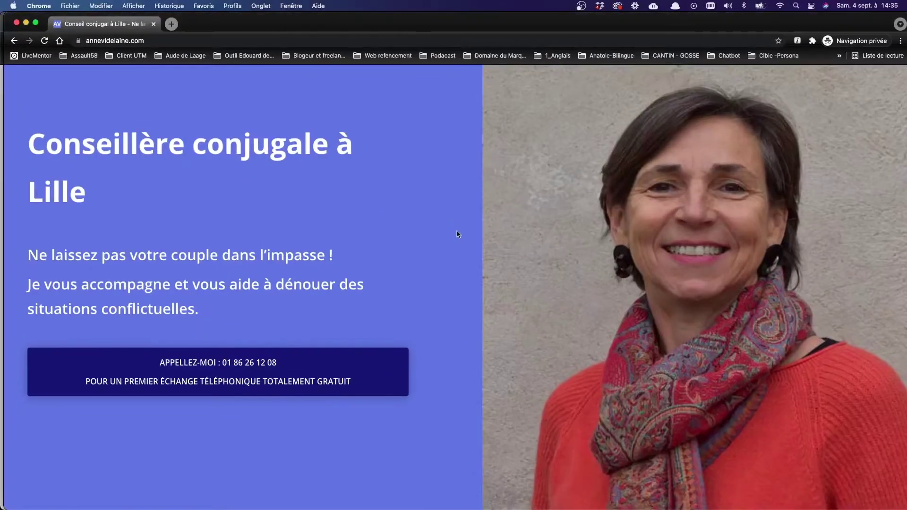
scroll(467, 232, "down", 20)
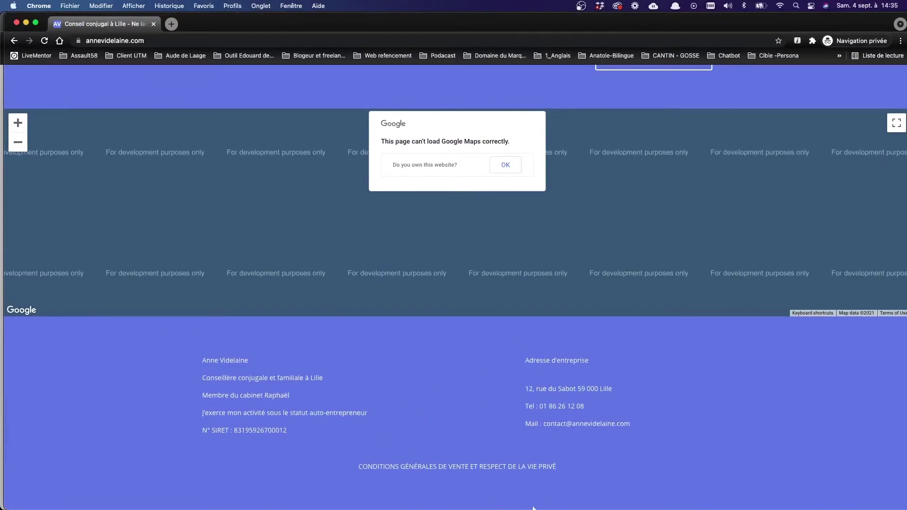
left_click(407, 467)
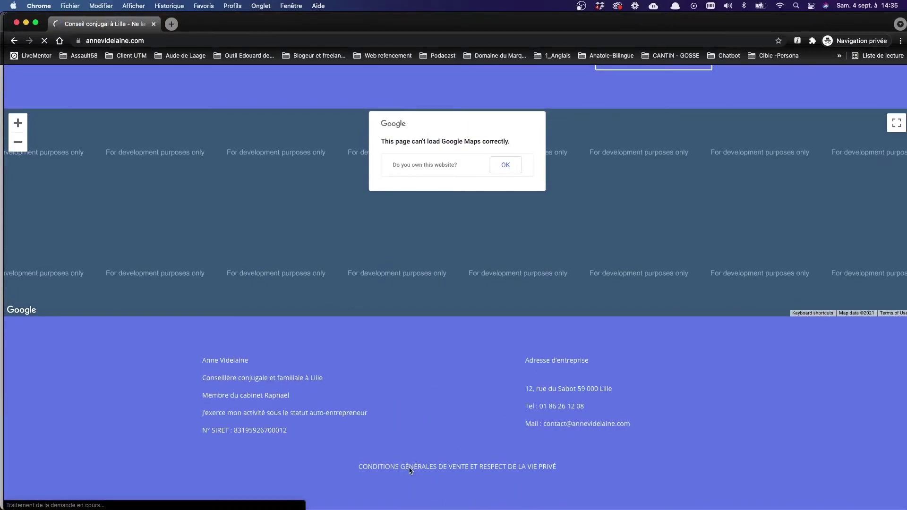
Examine the Temps réel report in Analytics for the privacy page visit in the views by page title card.
key("ctrl+Up")
left_click(711, 187)
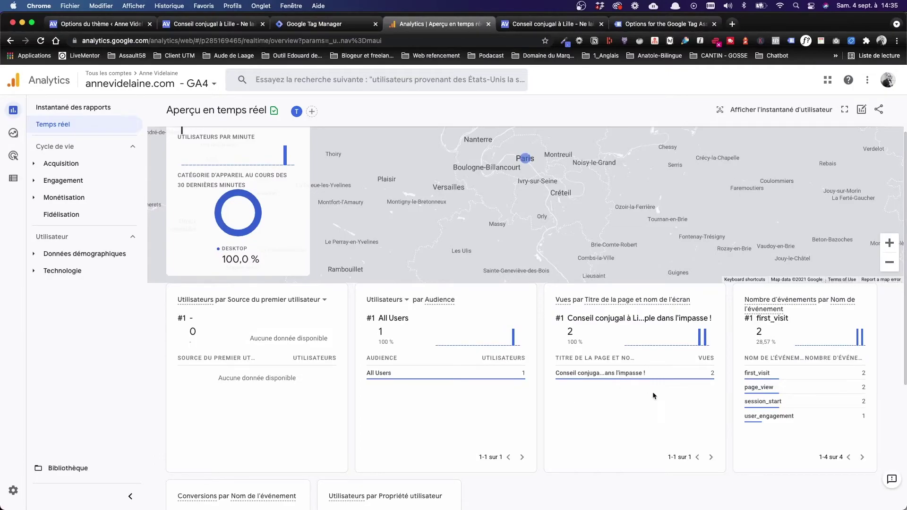
scroll(676, 406, "down", 1)
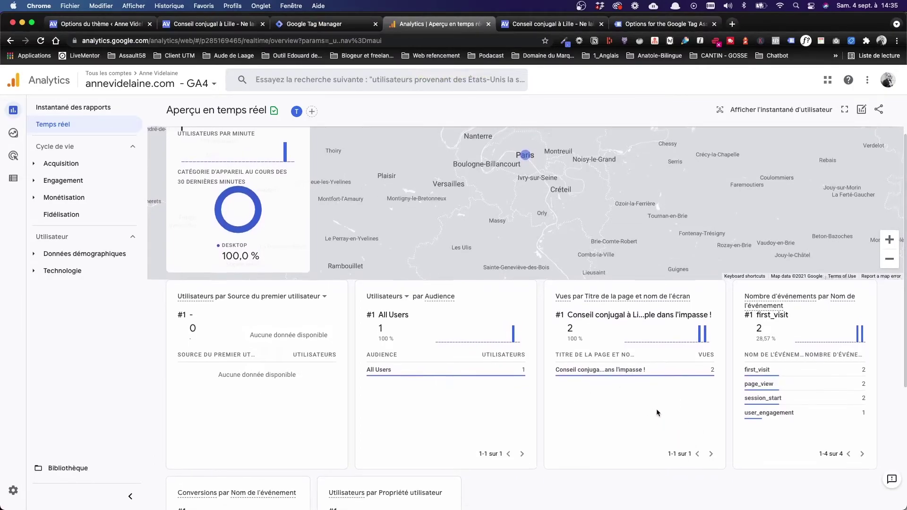
scroll(650, 400, "up", 1)
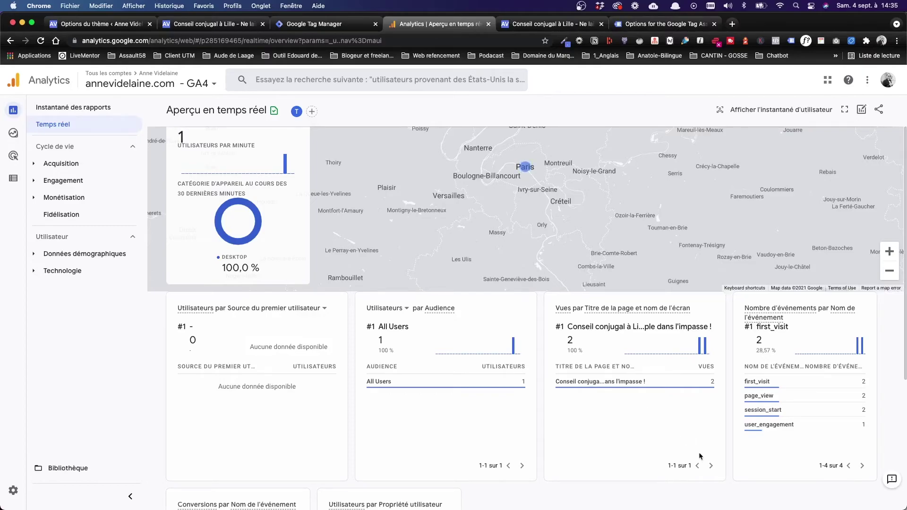
scroll(703, 467, "up", 2)
mouse_move(601, 446)
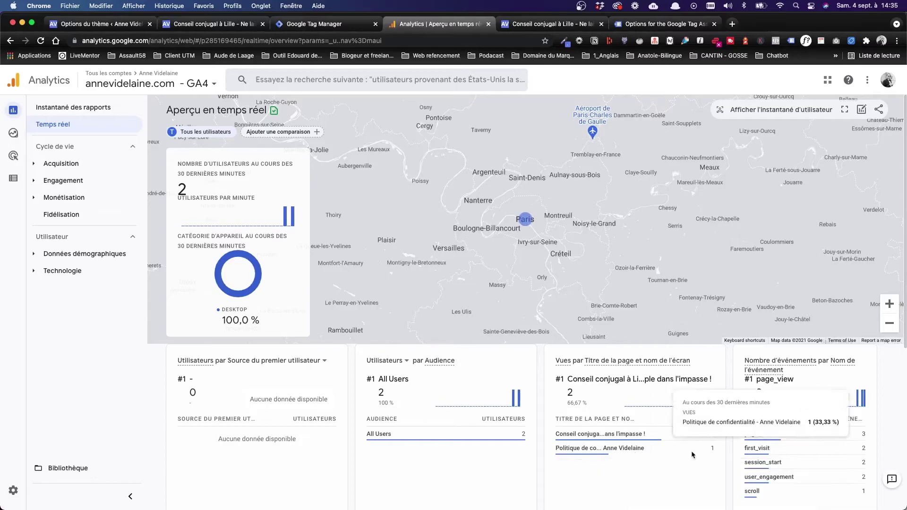
mouse_move(712, 450)
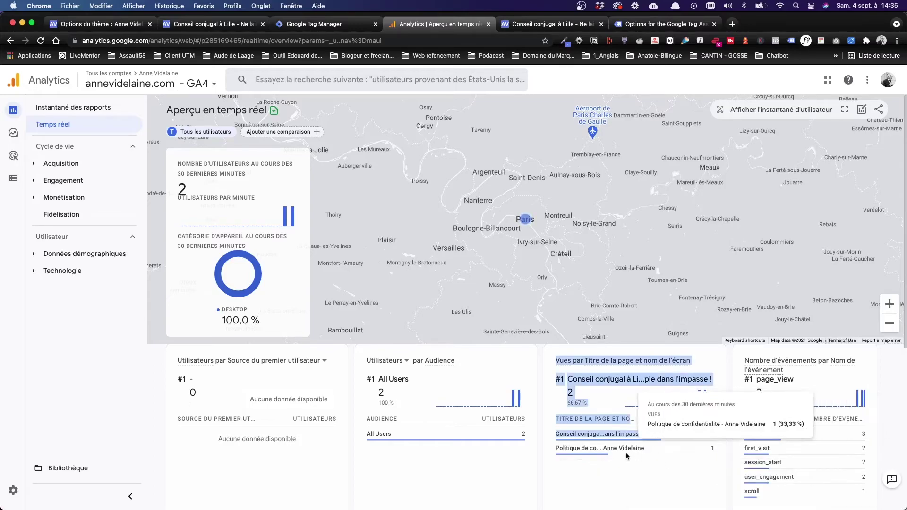
triple_click(584, 451)
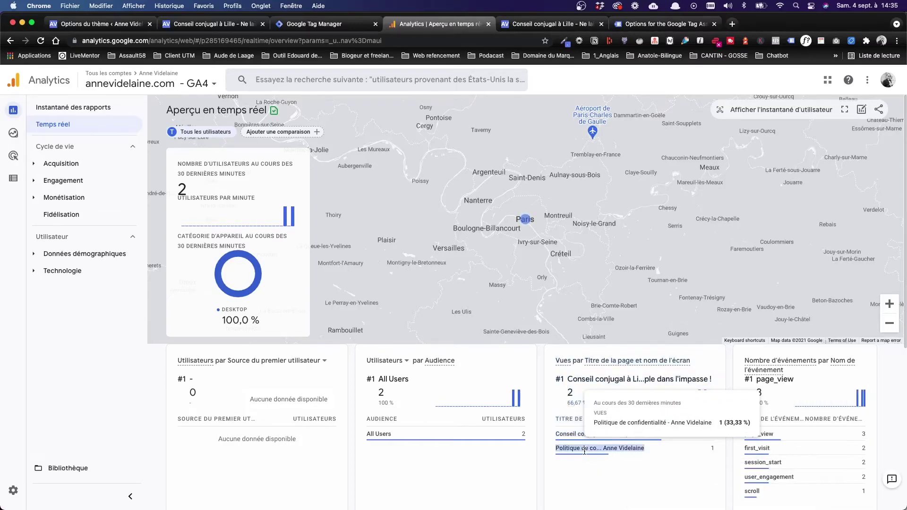